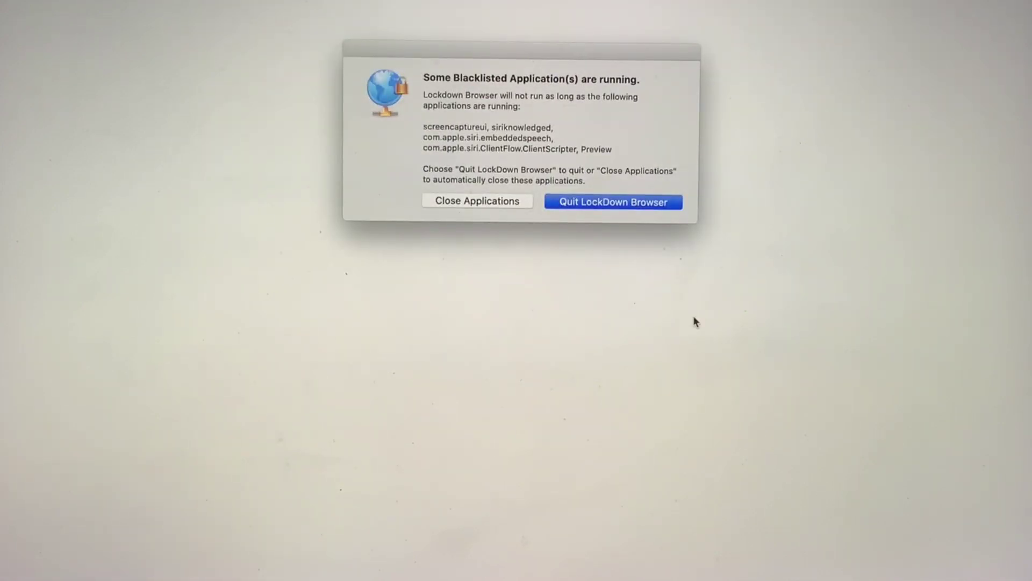
# - Quit and relaunch LockDown Browser, letting it close the blacklisted applications
pyautogui.click(613, 203)
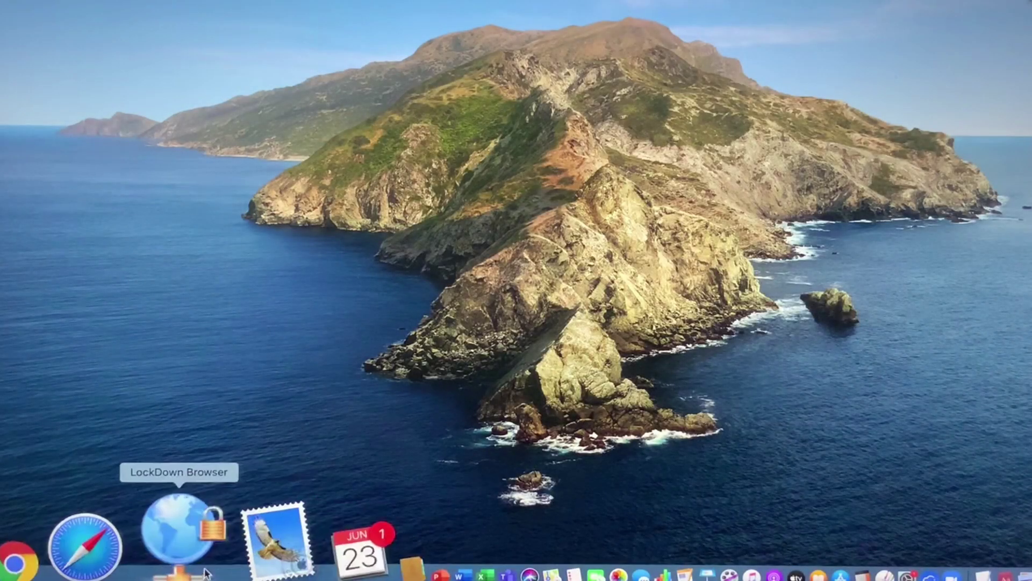
pyautogui.click(215, 537)
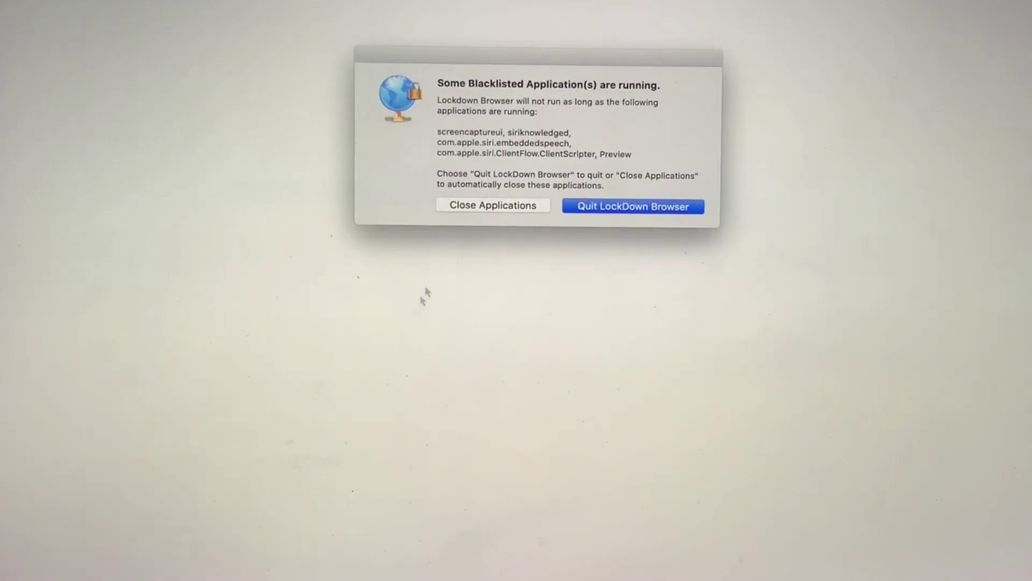
pyautogui.click(470, 209)
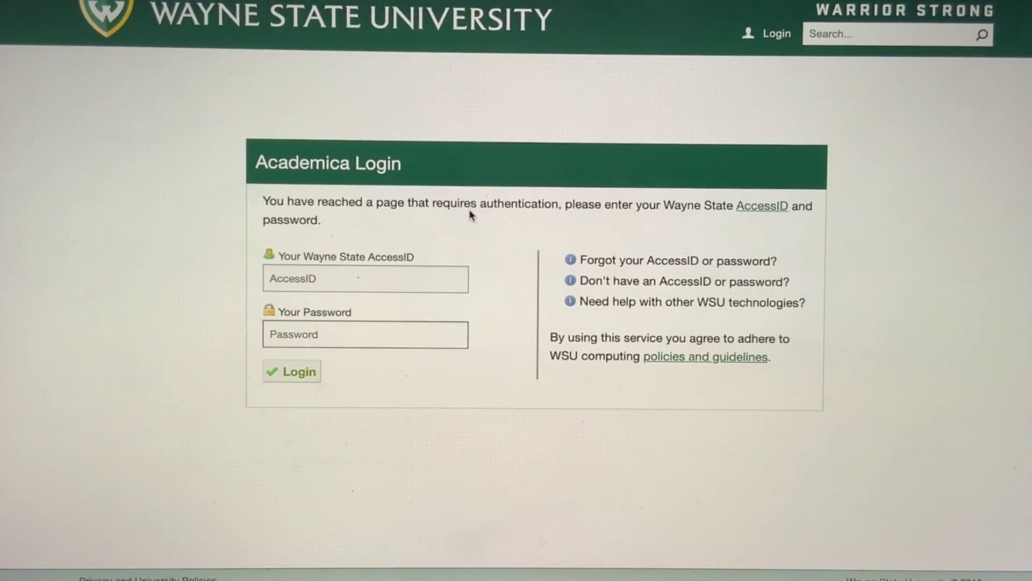
# - Log in to Academica with the Wayne State AccessID and the account password
pyautogui.write('am')
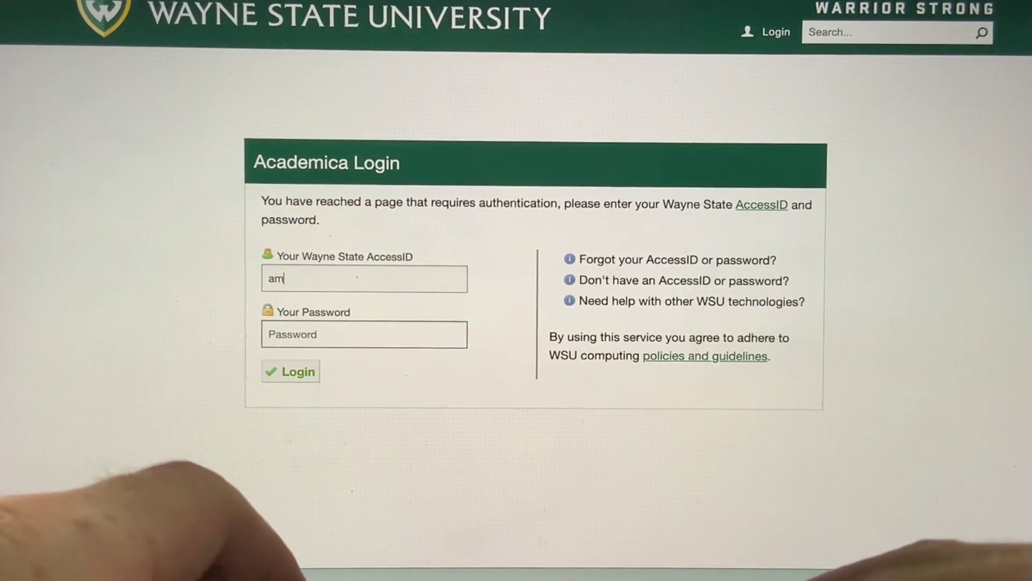
pyautogui.write('0246')
pyautogui.press('Tab')
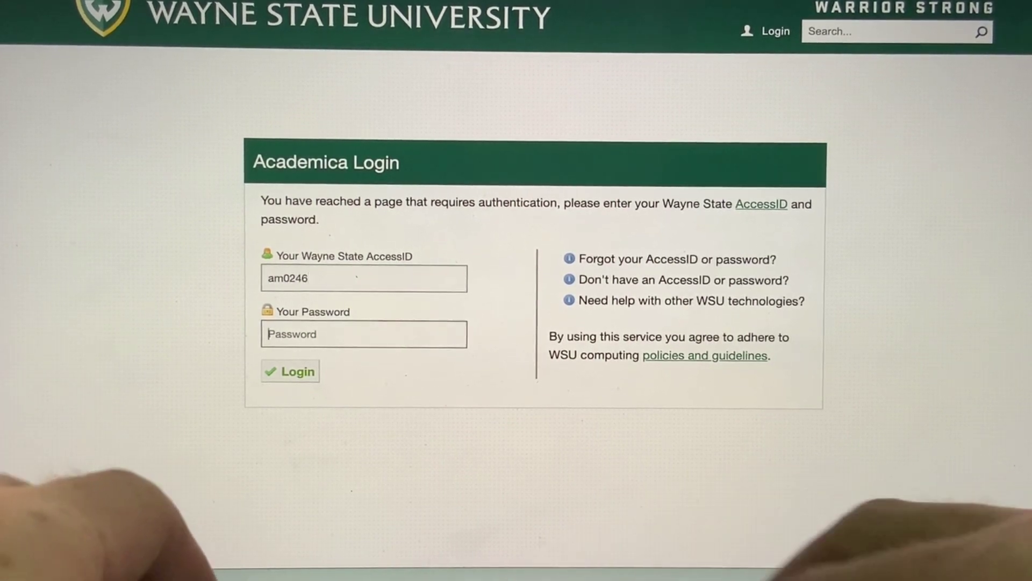
pyautogui.write('••')
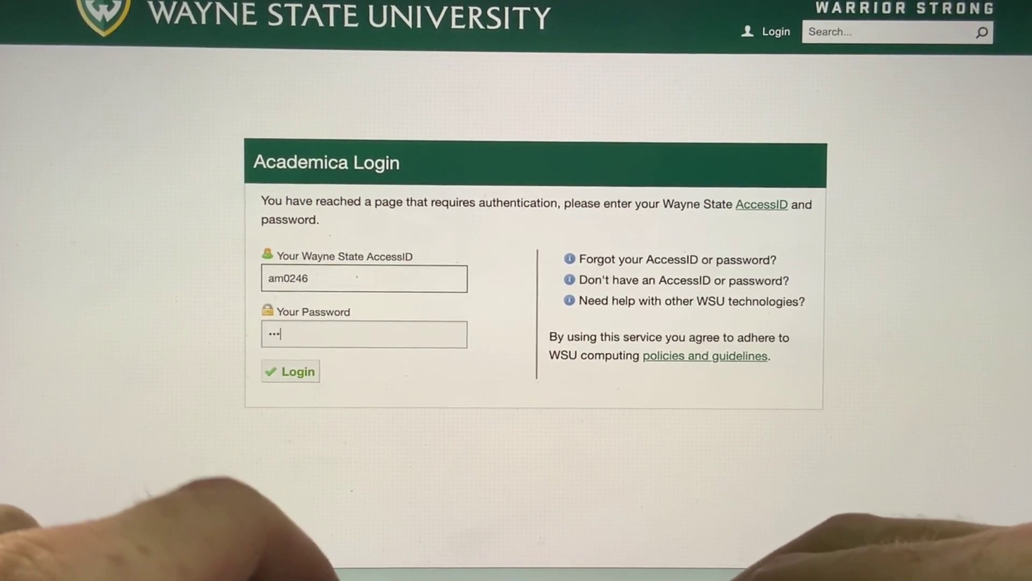
pyautogui.write('•')
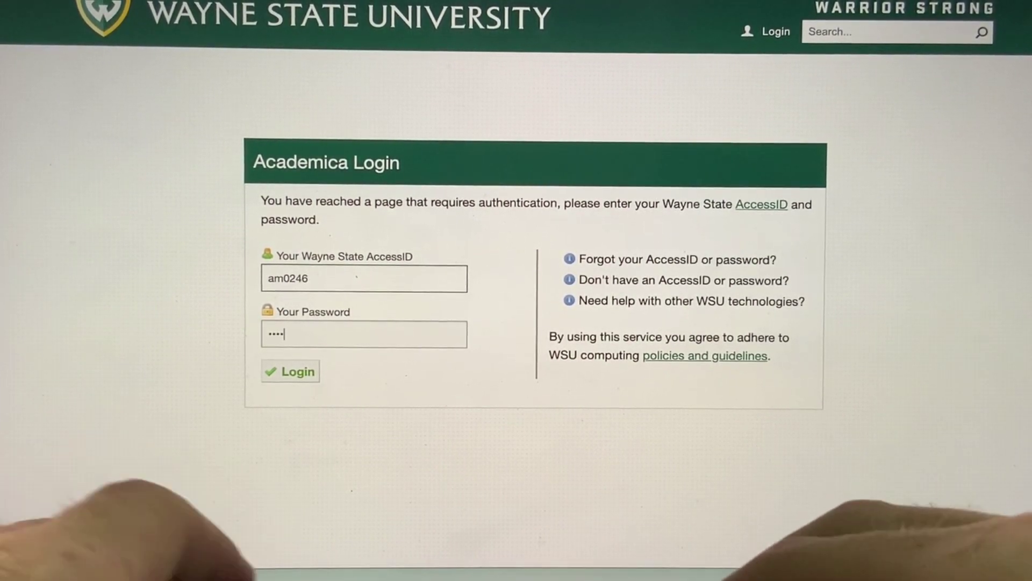
pyautogui.write('•••••••••')
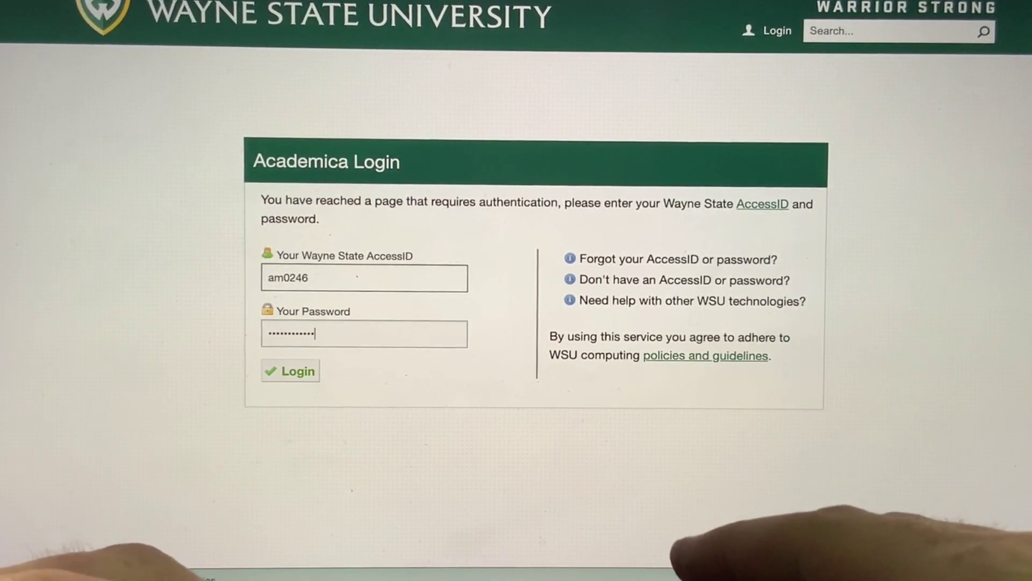
pyautogui.write('••')
pyautogui.press('Return')
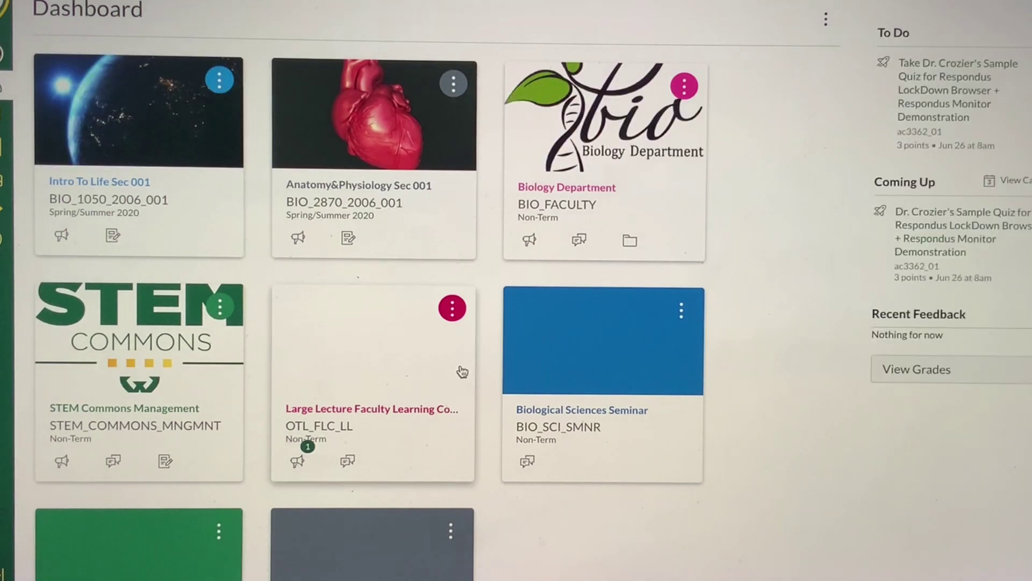
# - Open the Purvis_Practice_Course_01 card from the dashboard and go to its Quizzes page
pyautogui.scroll(-4, 461, 370)
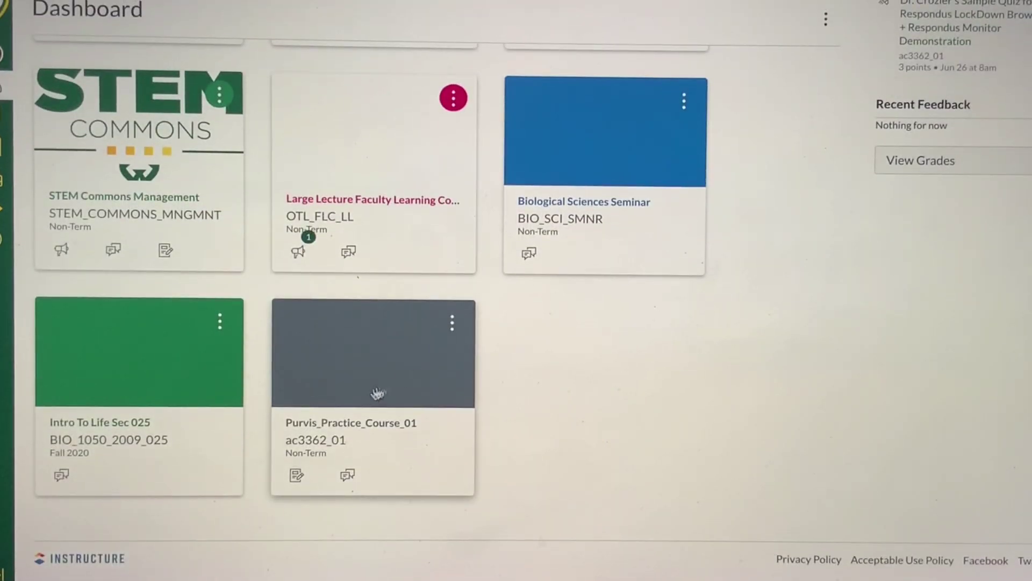
pyautogui.click(367, 429)
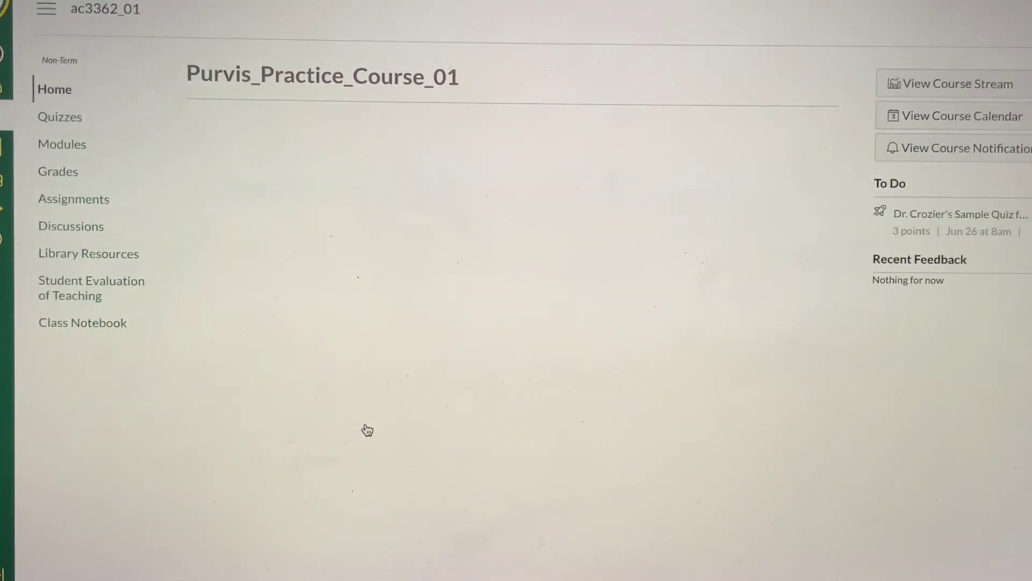
pyautogui.click(53, 126)
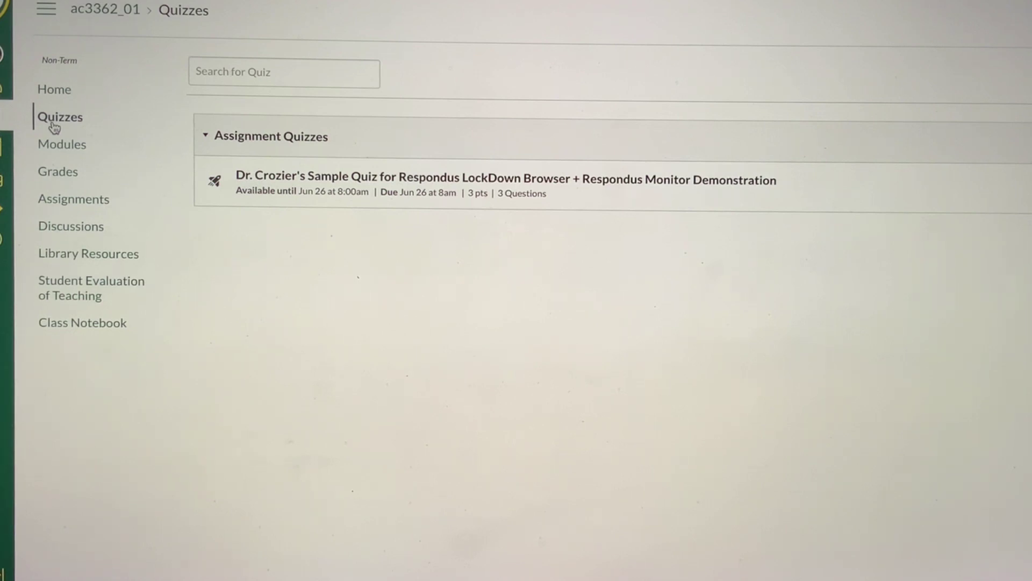
# - Open Dr. Crozier's Sample Quiz and scroll through its time limit and instructions
pyautogui.click(292, 178)
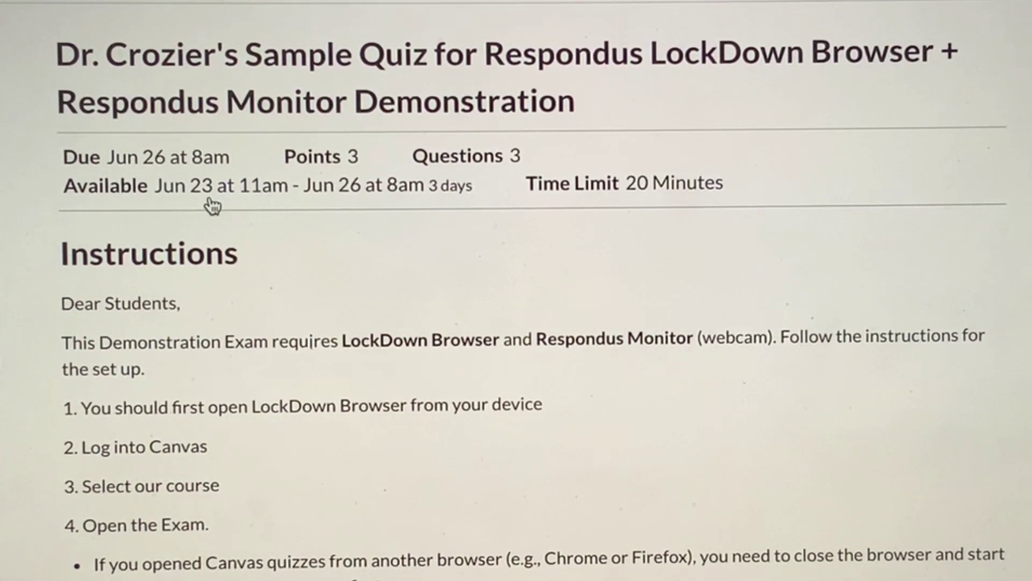
pyautogui.scroll(-2, 212, 205)
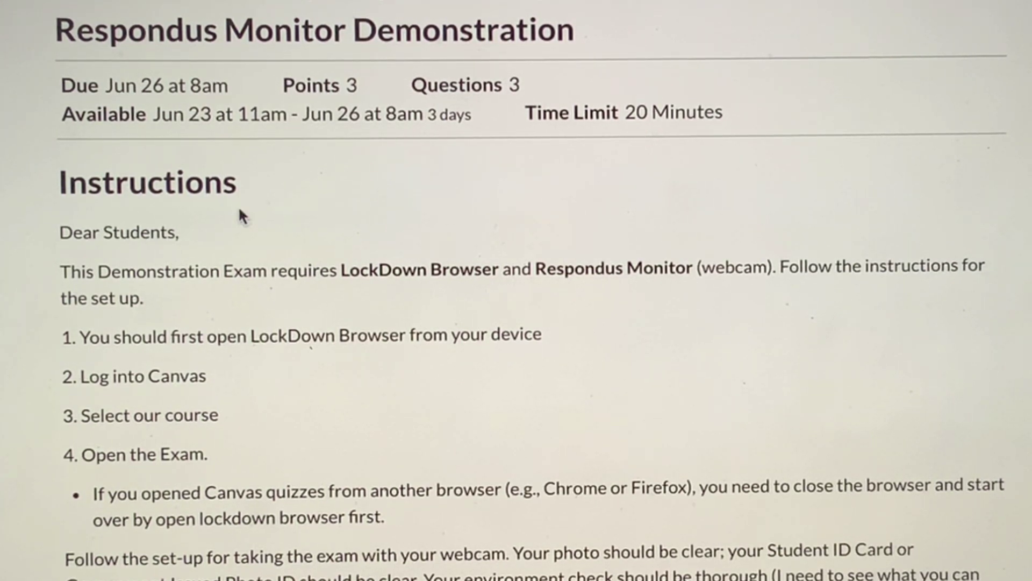
# - Scroll the quiz page to show the Jun 26 due date and 3-day availability window
pyautogui.scroll(-2, 242, 215)
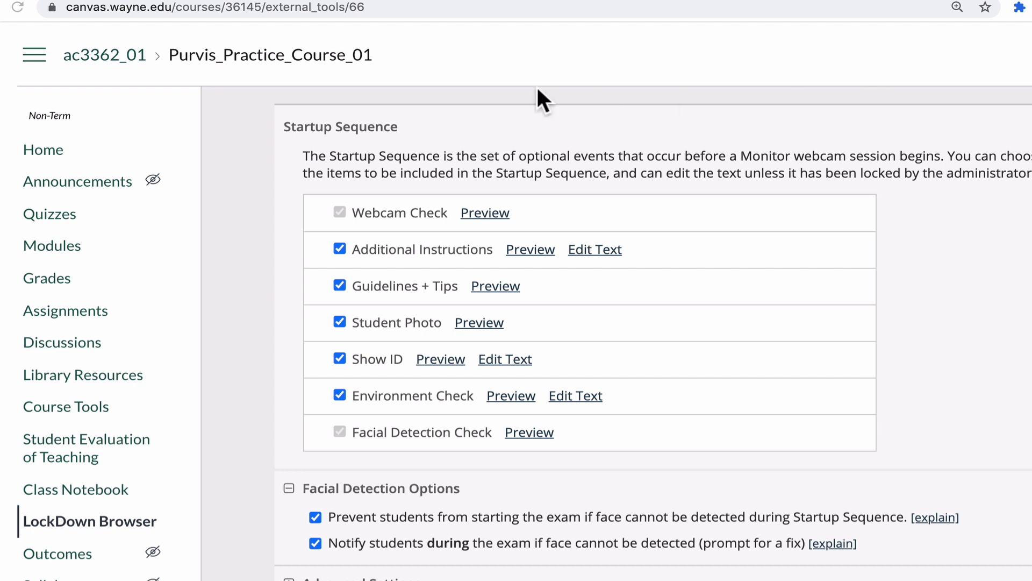
# - Preview the Webcam Check step from the LockDown Browser Startup Sequence settings
pyautogui.click(573, 2)
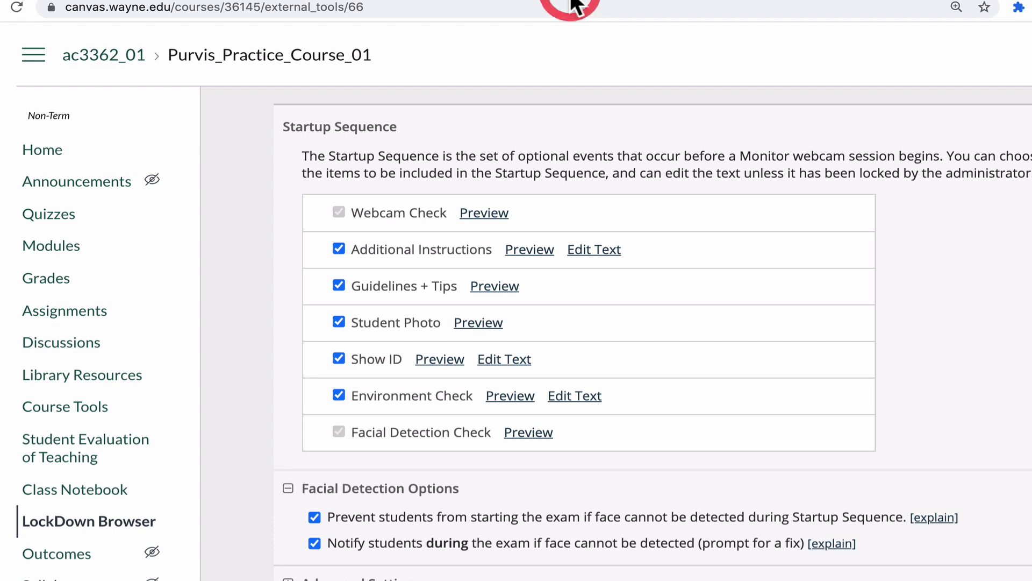
pyautogui.click(477, 220)
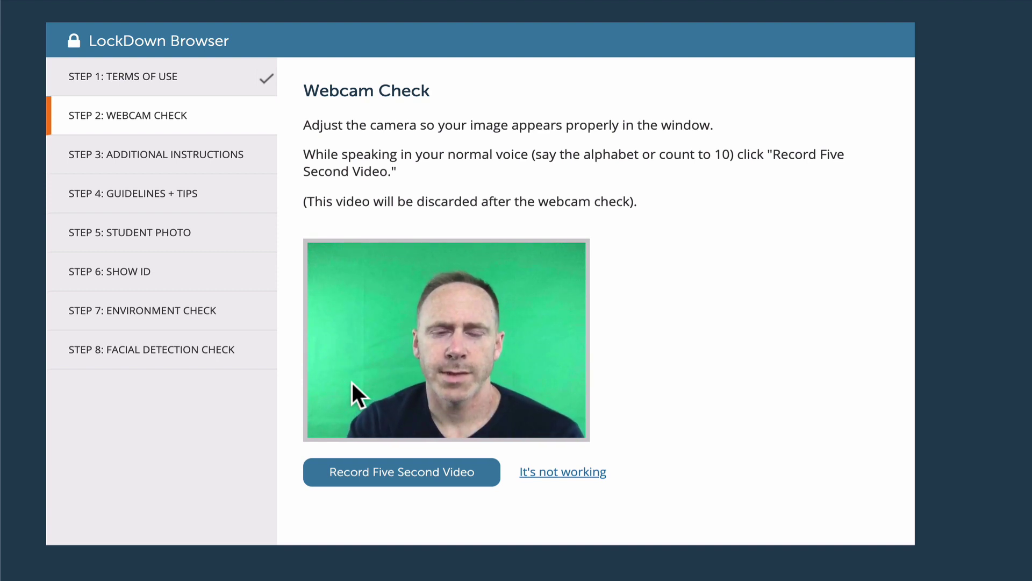
# - Record the five-second webcam test clip, then bring up the webcam problem help
pyautogui.click(392, 467)
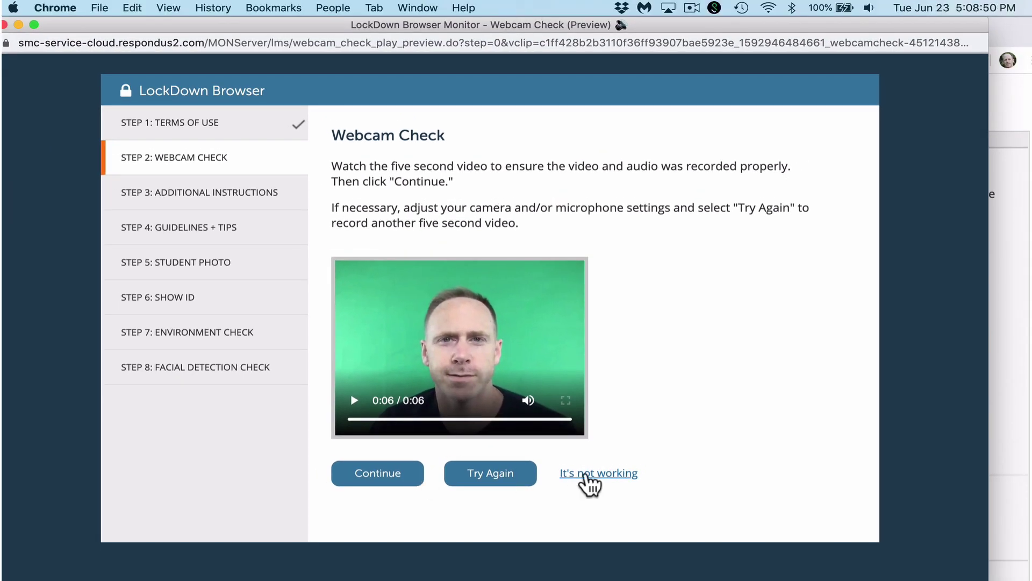
pyautogui.click(586, 474)
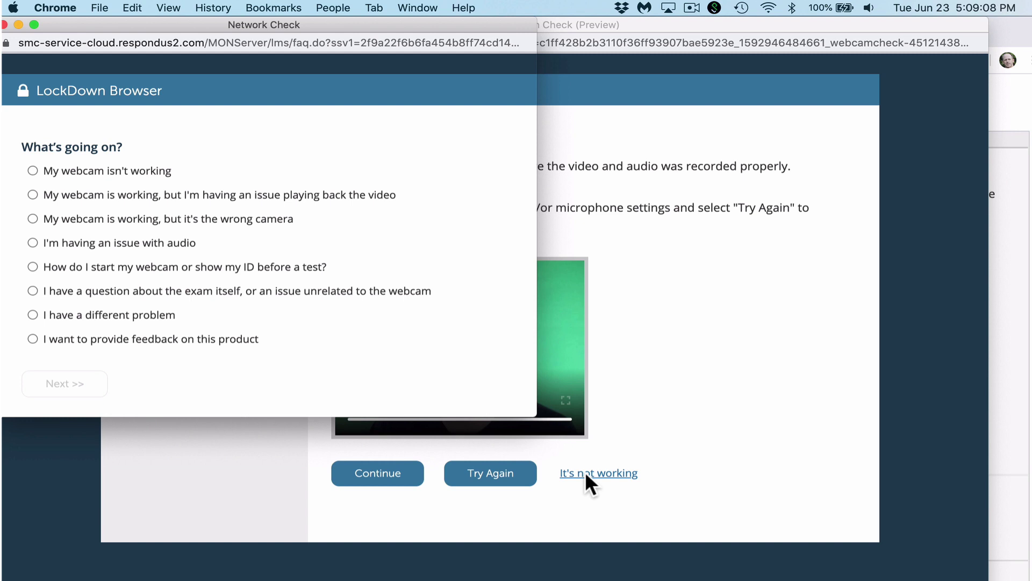
# - Dismiss the webcam help window and finish the Webcam Check preview
pyautogui.click(740, 379)
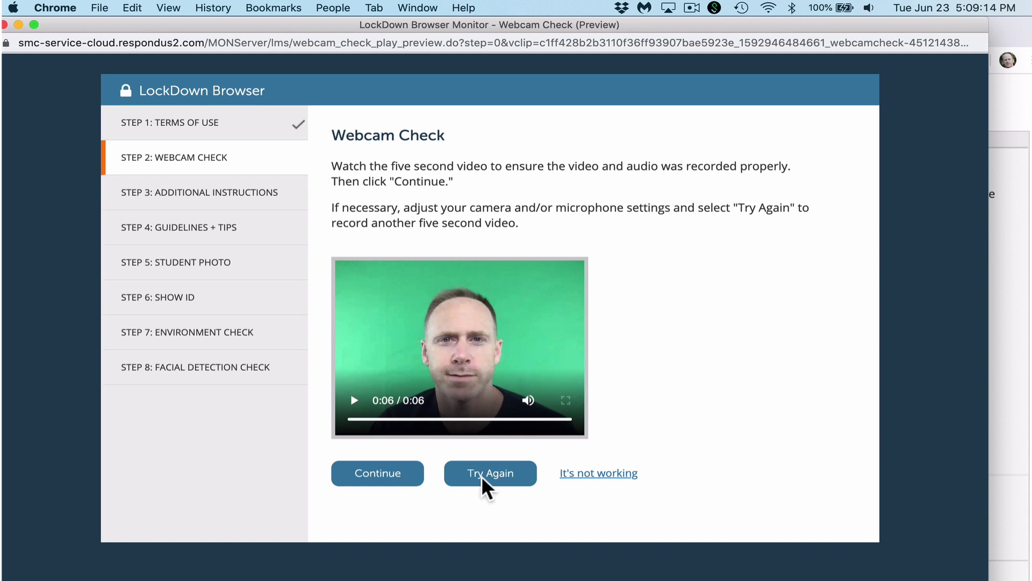
pyautogui.click(382, 471)
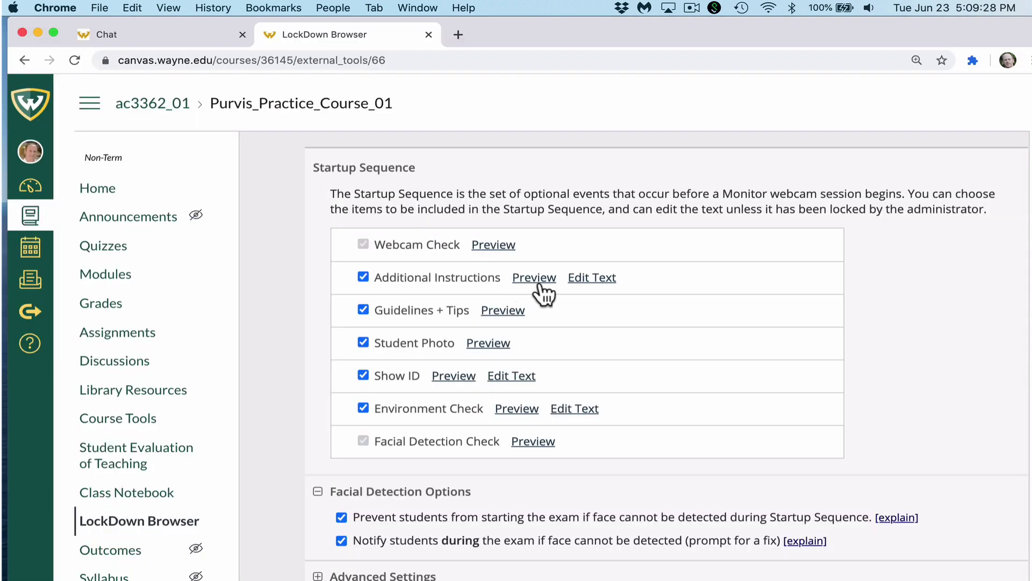
pyautogui.click(534, 278)
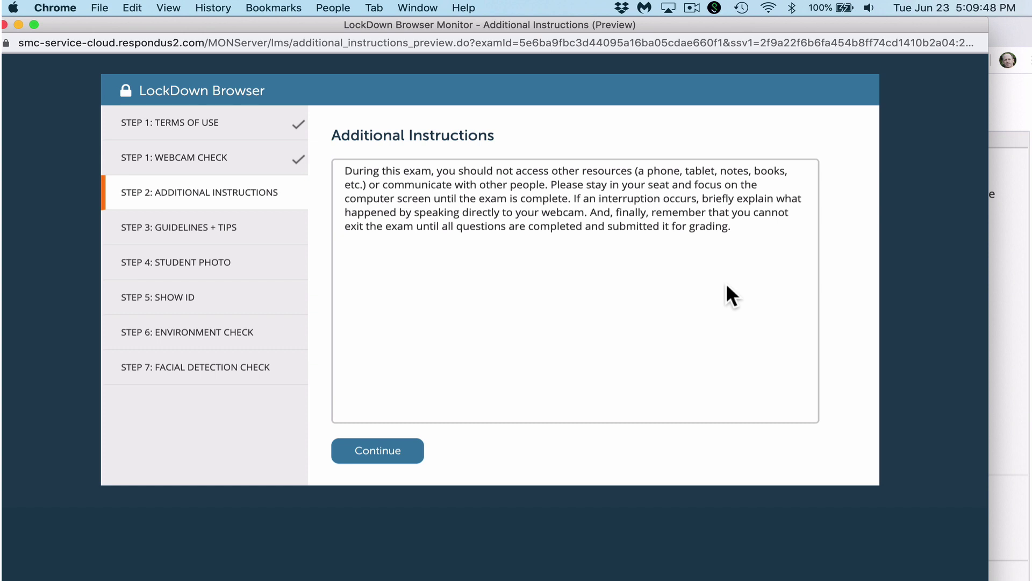
pyautogui.click(369, 450)
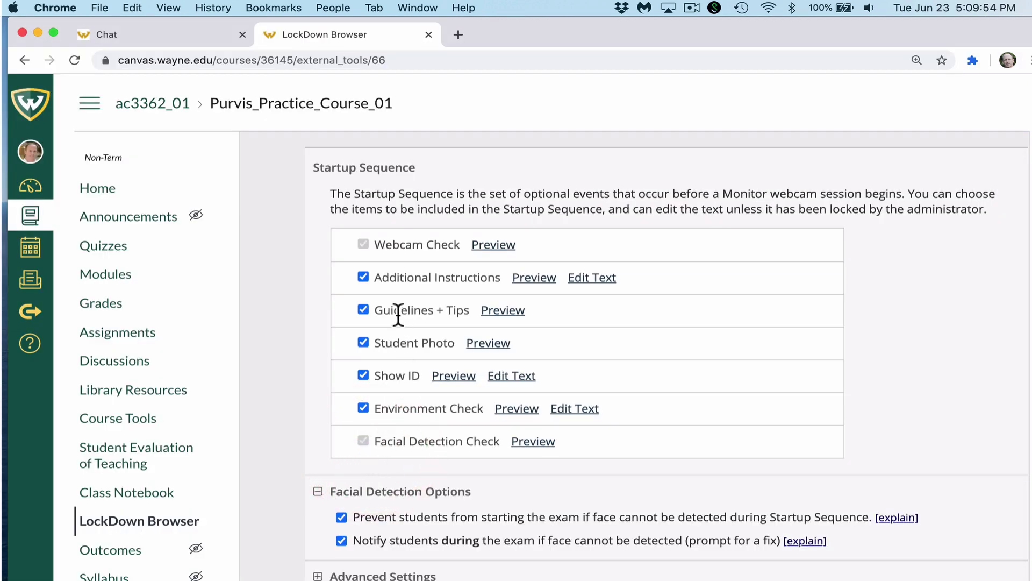
# - Preview Guidelines + Tips and page through to tip 3 on using a flat, hard surface
pyautogui.click(511, 311)
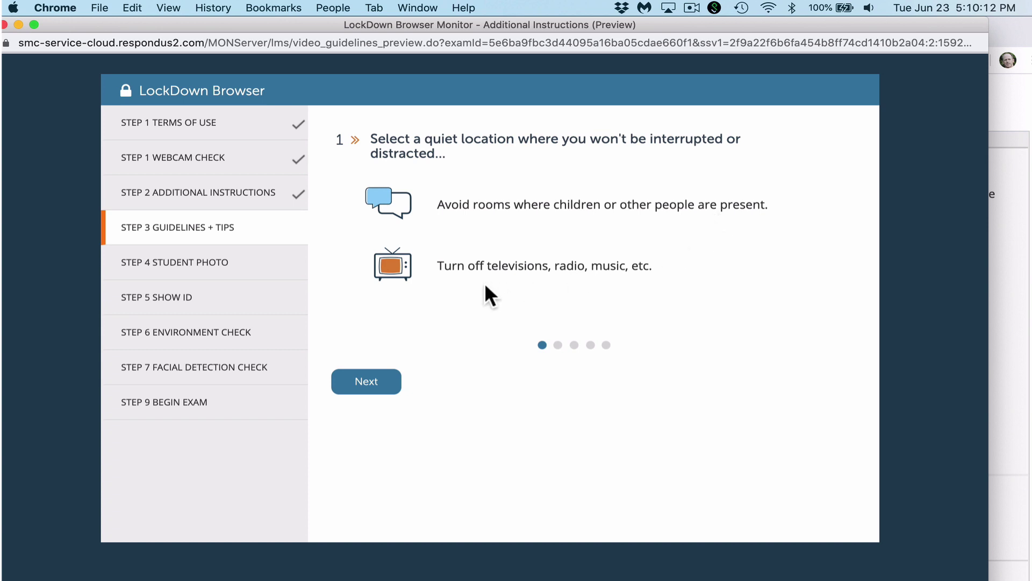
pyautogui.click(558, 345)
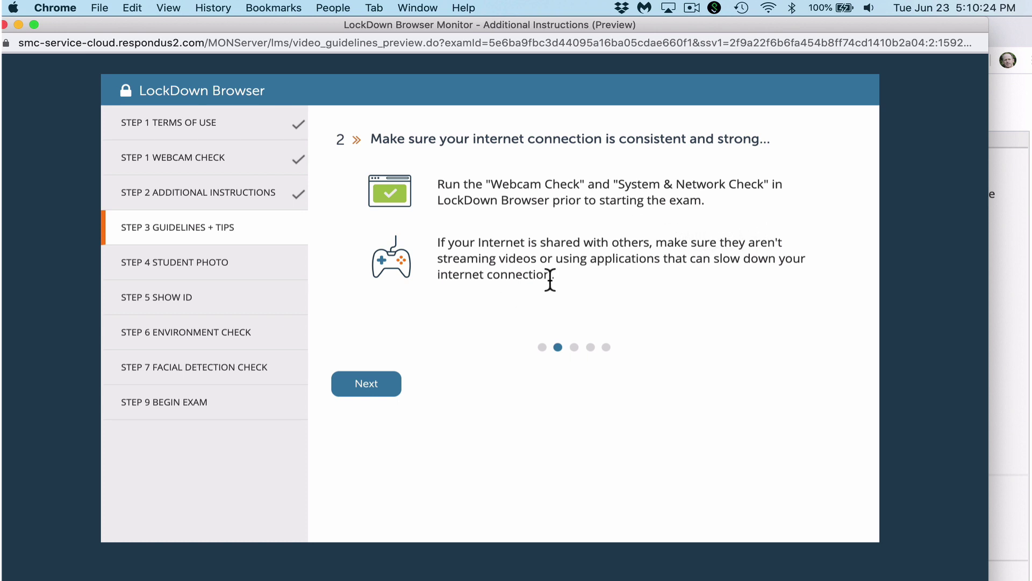
pyautogui.click(574, 346)
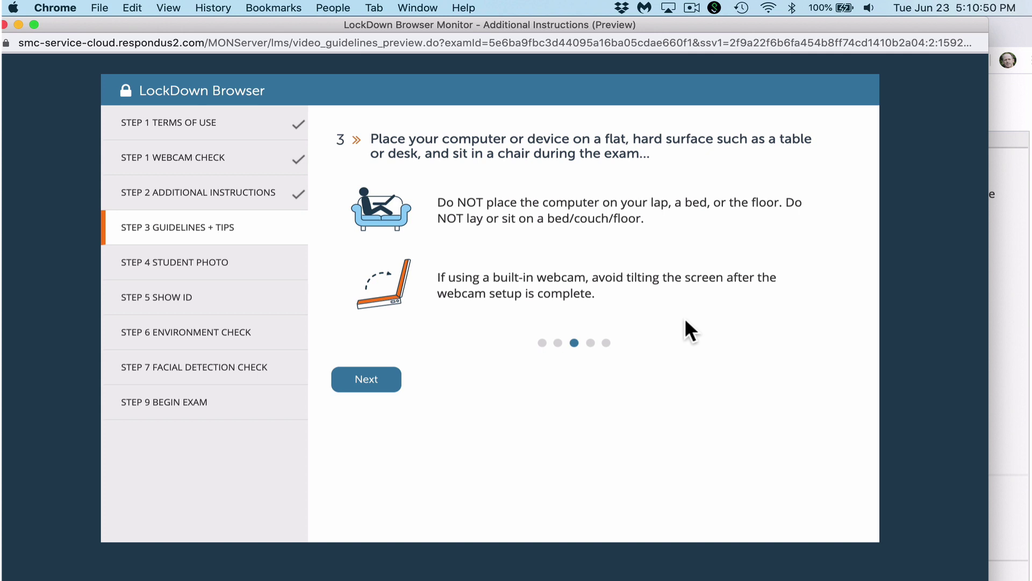
# - View tips 4 and 5, complete Guidelines + Tips, and preview the Student Photo step
pyautogui.click(591, 343)
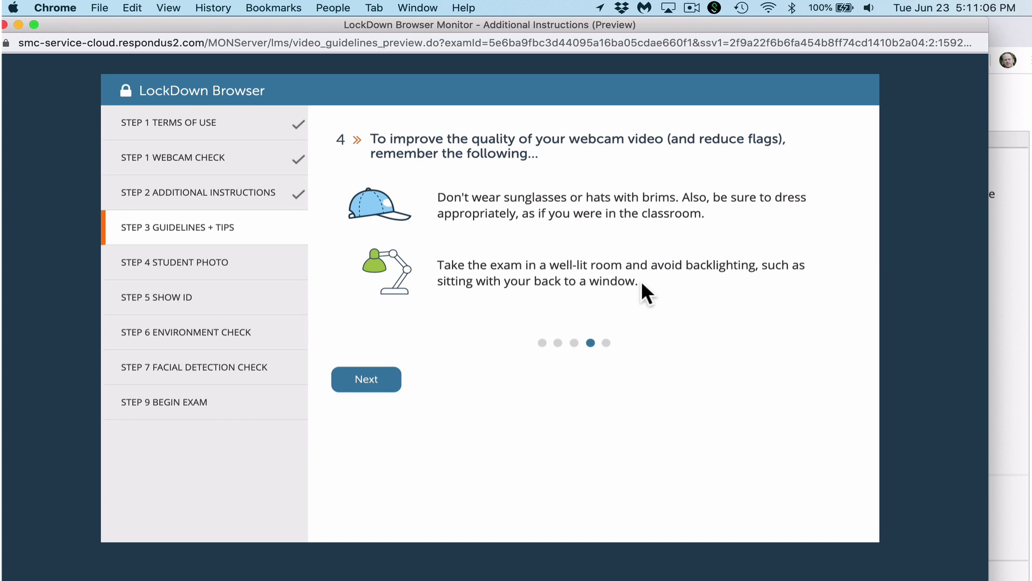
pyautogui.click(606, 344)
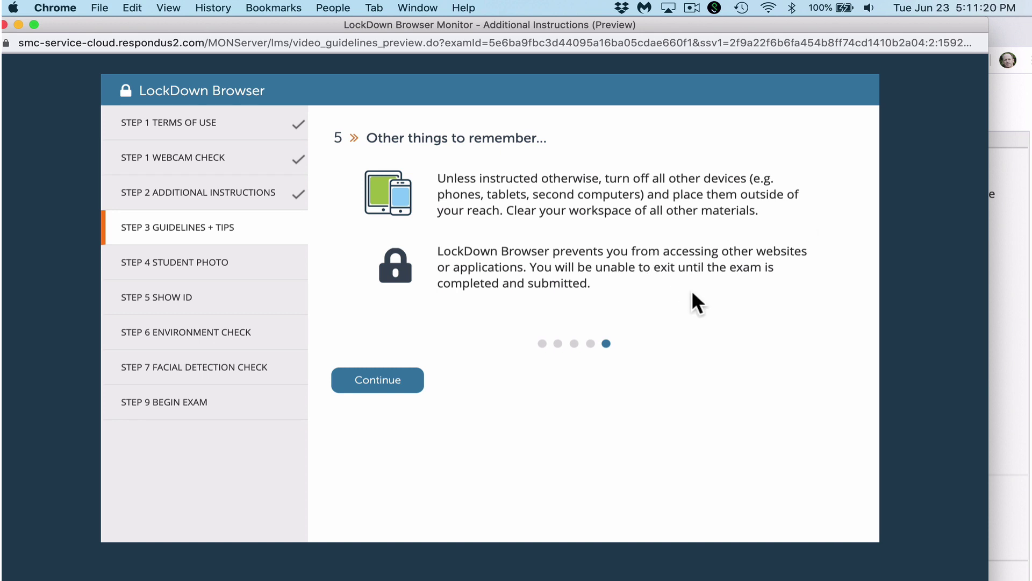
pyautogui.click(394, 384)
pyautogui.click(483, 345)
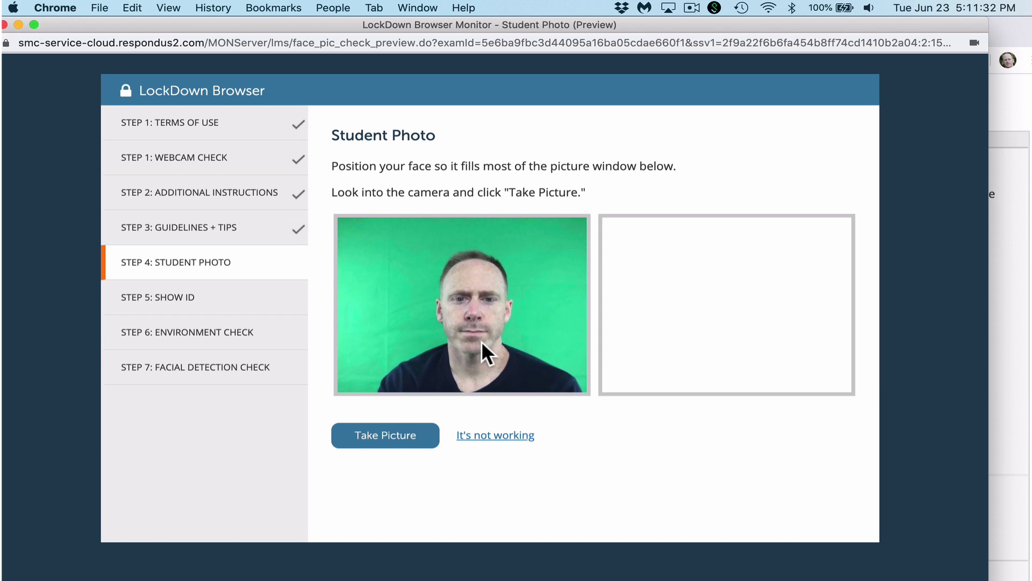
# - Take the student photo, retake it once, and accept it to close the preview
pyautogui.click(405, 435)
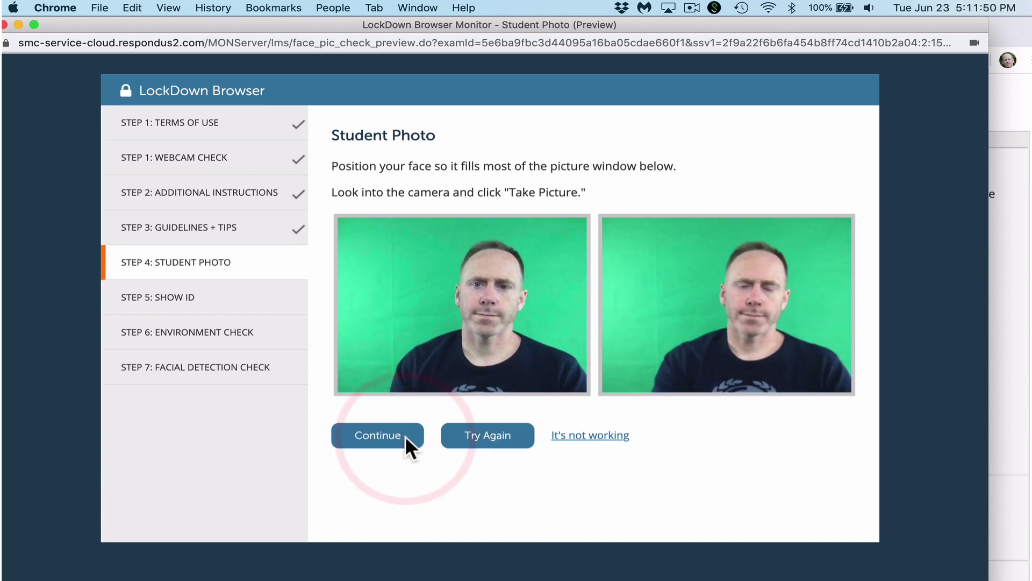
pyautogui.click(489, 437)
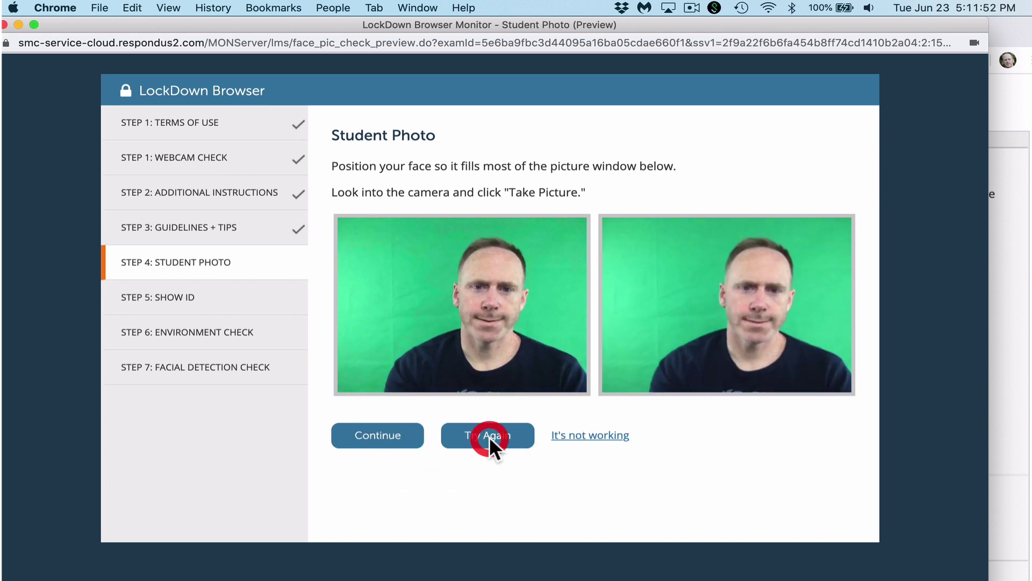
pyautogui.click(386, 434)
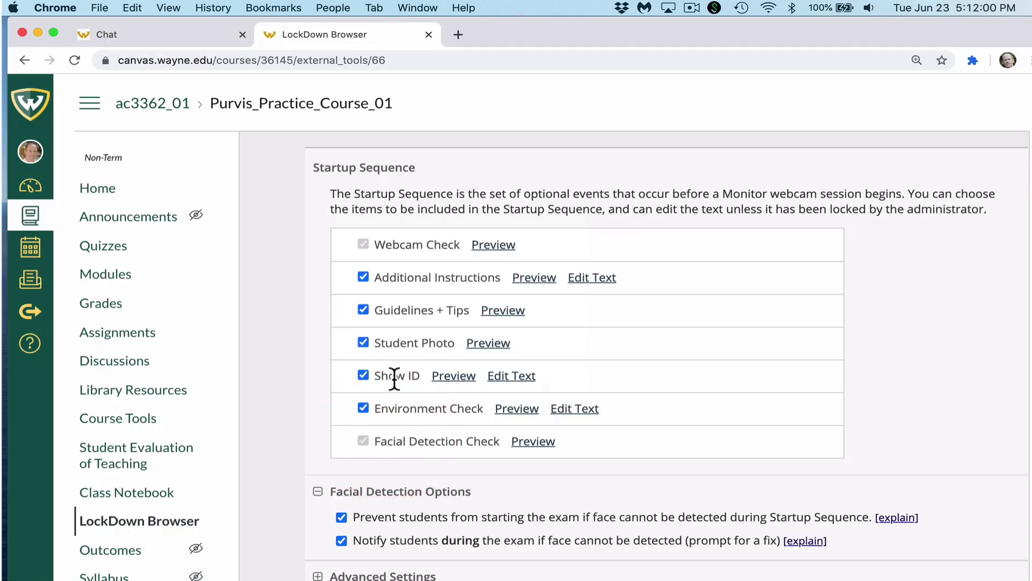
# - Capture an ID card snapshot in the Show ID preview and accept it
pyautogui.click(463, 376)
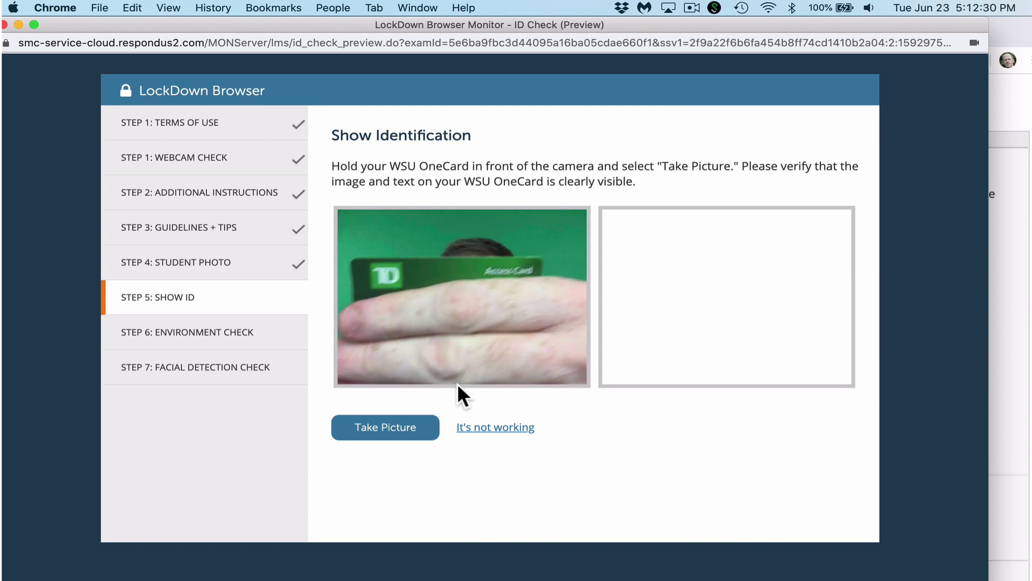
pyautogui.click(393, 431)
pyautogui.click(395, 428)
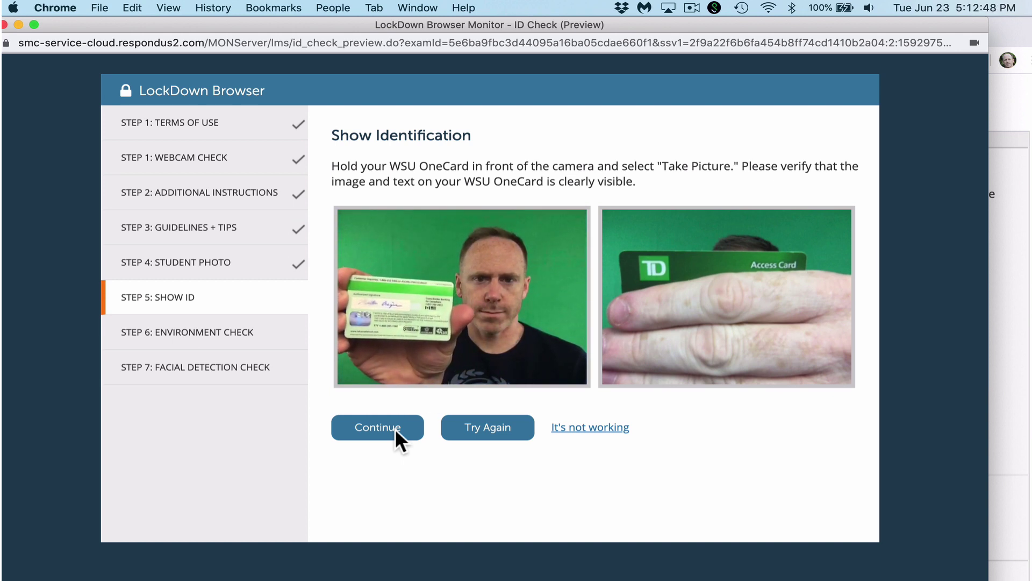
pyautogui.click(395, 438)
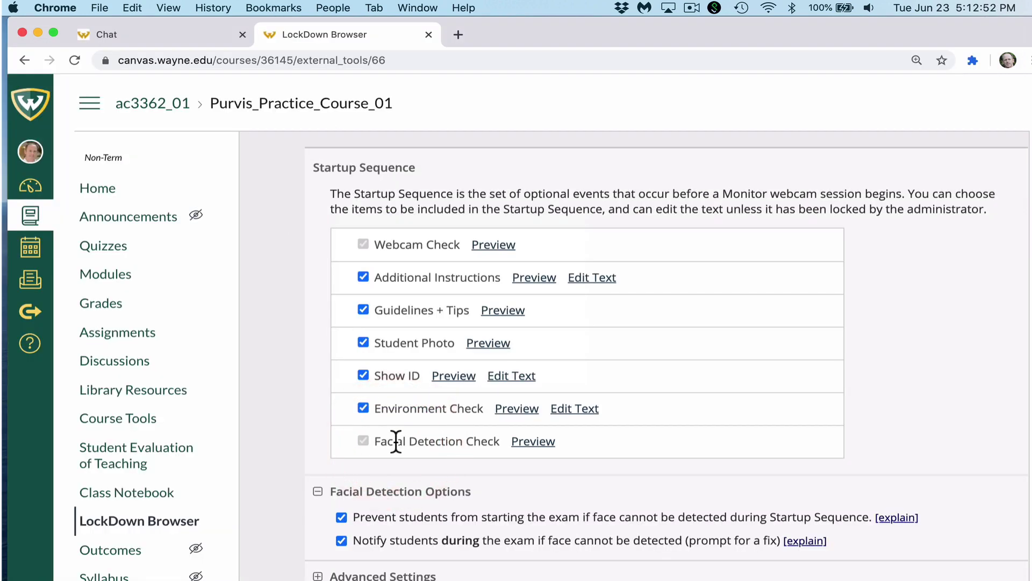
# - Open the Step 6 Environment Check preview showing the live webcam image
pyautogui.click(518, 411)
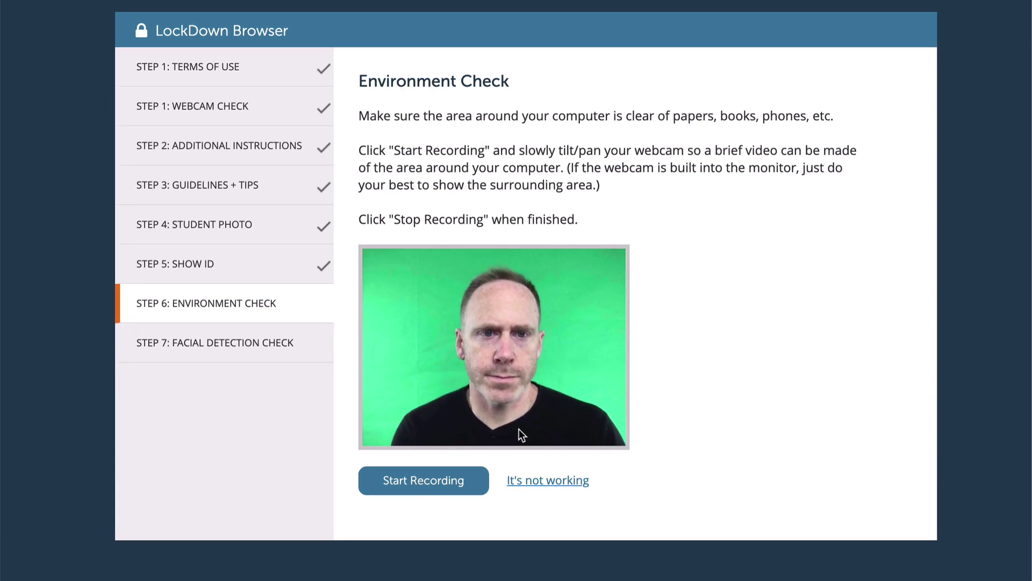
# - Start recording the environment-check video of the room around the computer
pyautogui.click(414, 479)
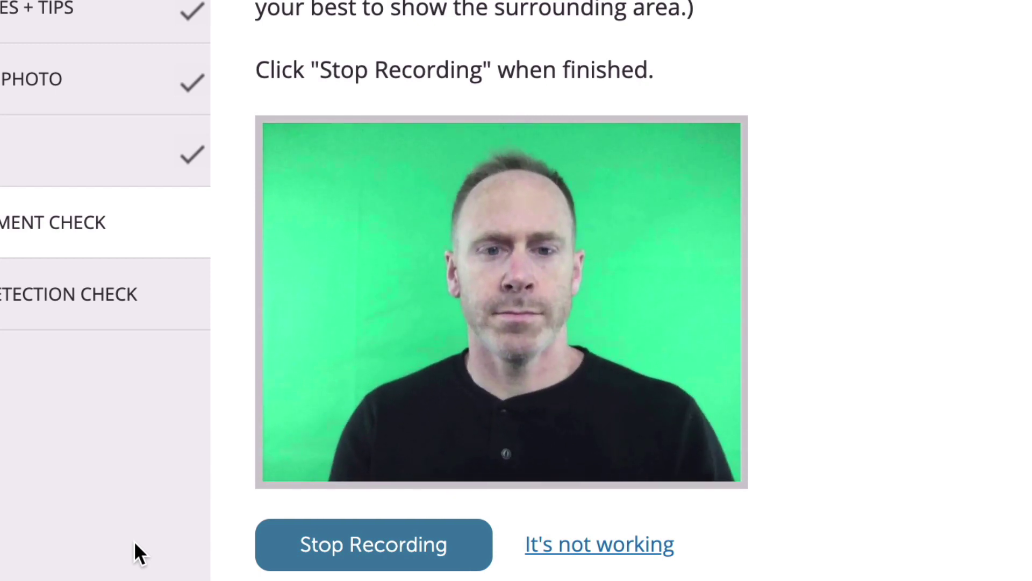
# - Stop the environment-check recording so the 57-second video is ready for review
pyautogui.click(380, 551)
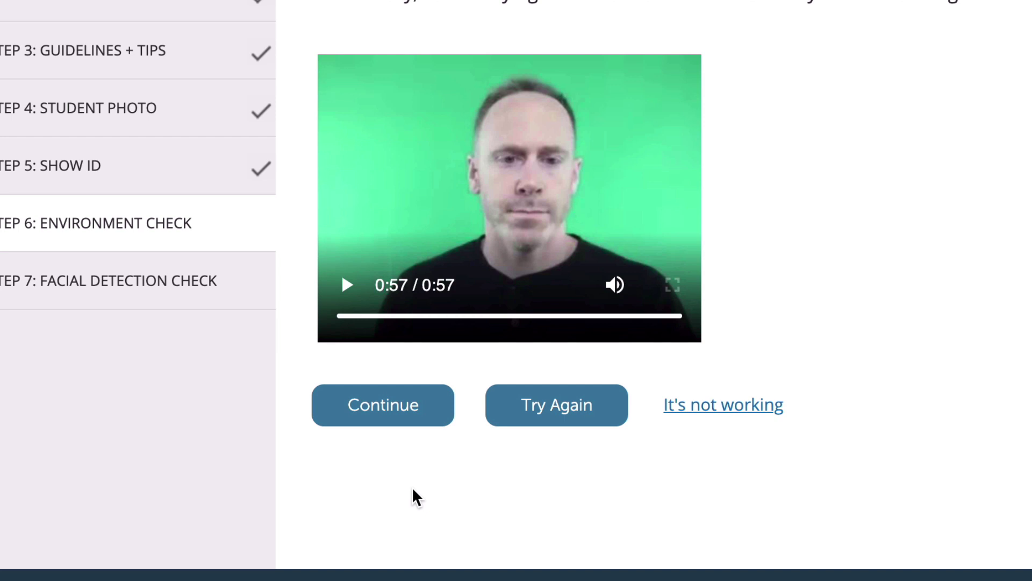
# - Continue to the Step 7 Facial Detection Check until it reports Success
pyautogui.click(390, 404)
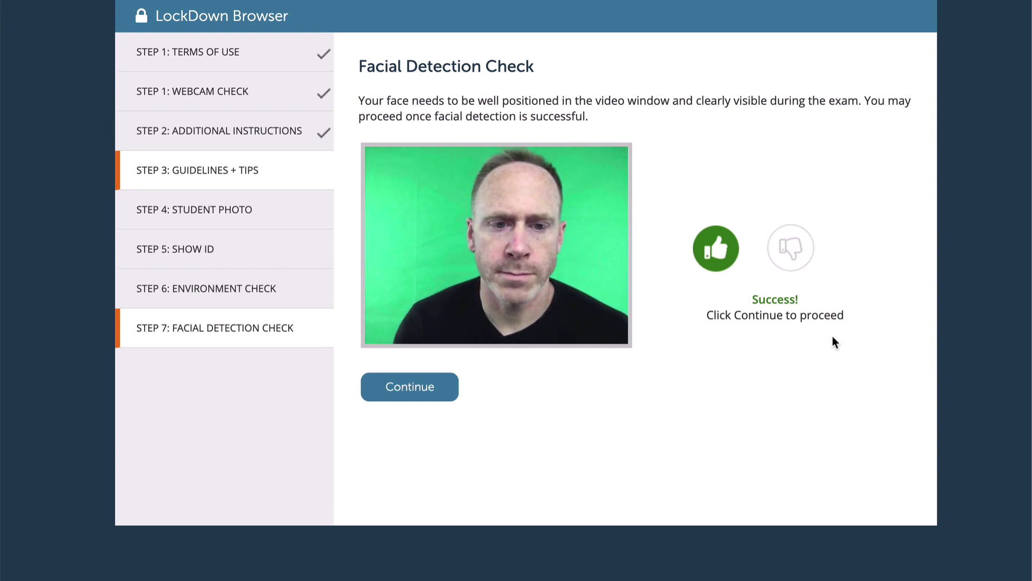
# - Close the startup sequence and return to the Respondus Monitor Demonstration quiz page
pyautogui.click(422, 394)
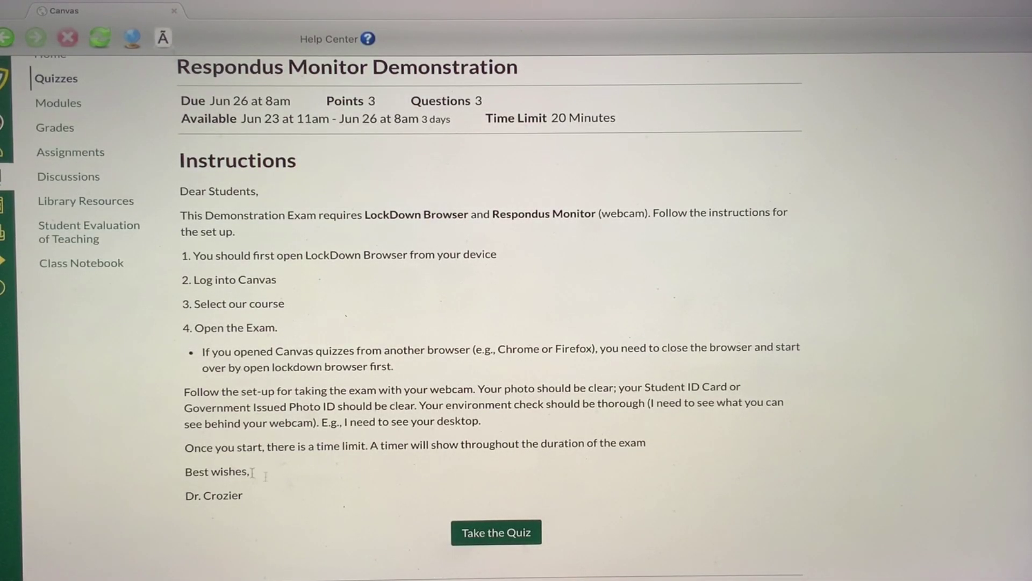
# - Start the quiz attempt and look over Questions 1–3 on the quiz page
pyautogui.click(497, 534)
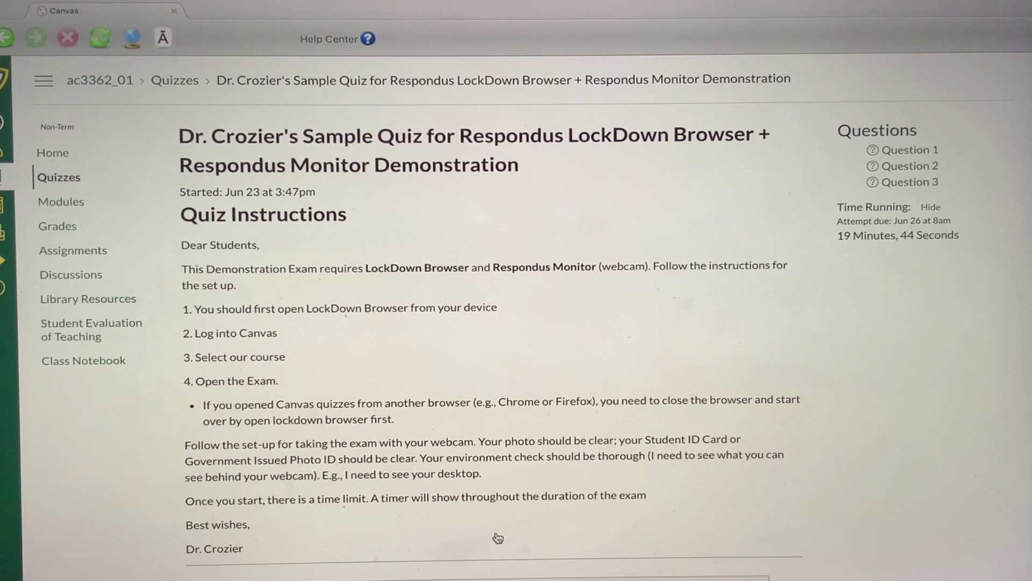
pyautogui.scroll(-2, 498, 538)
pyautogui.scroll(-5, 498, 538)
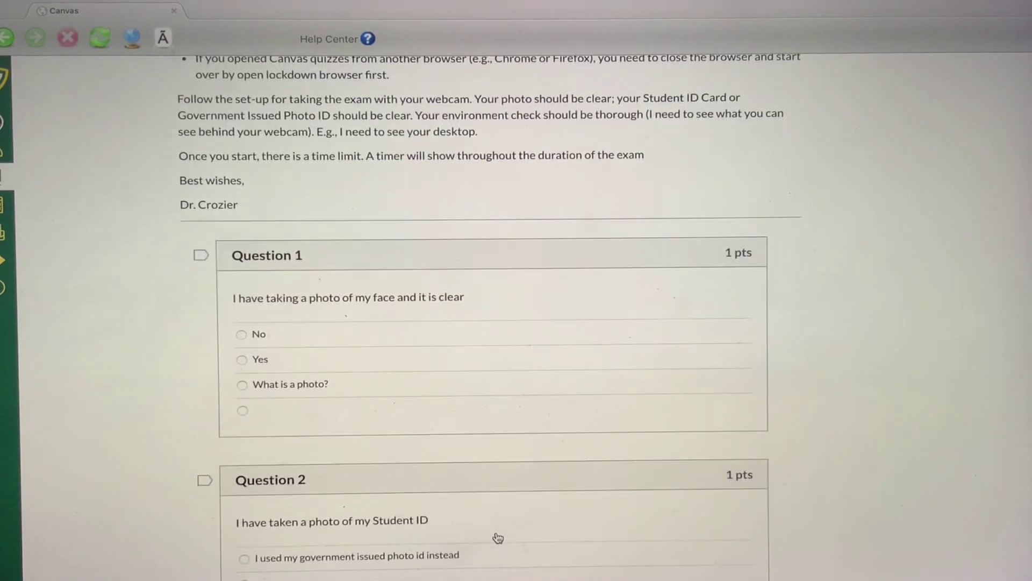
pyautogui.scroll(-5, 498, 537)
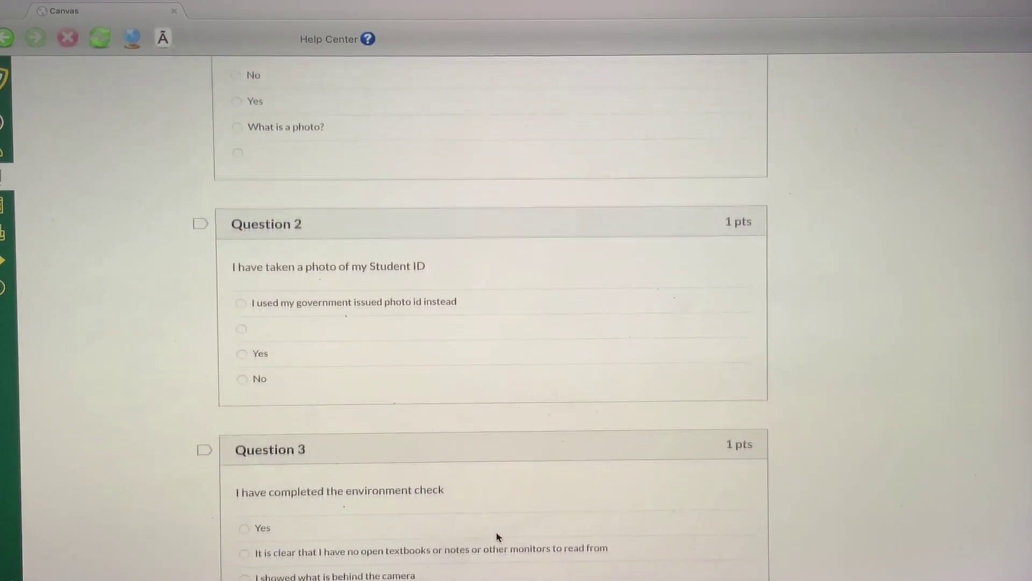
pyautogui.scroll(-3, 498, 538)
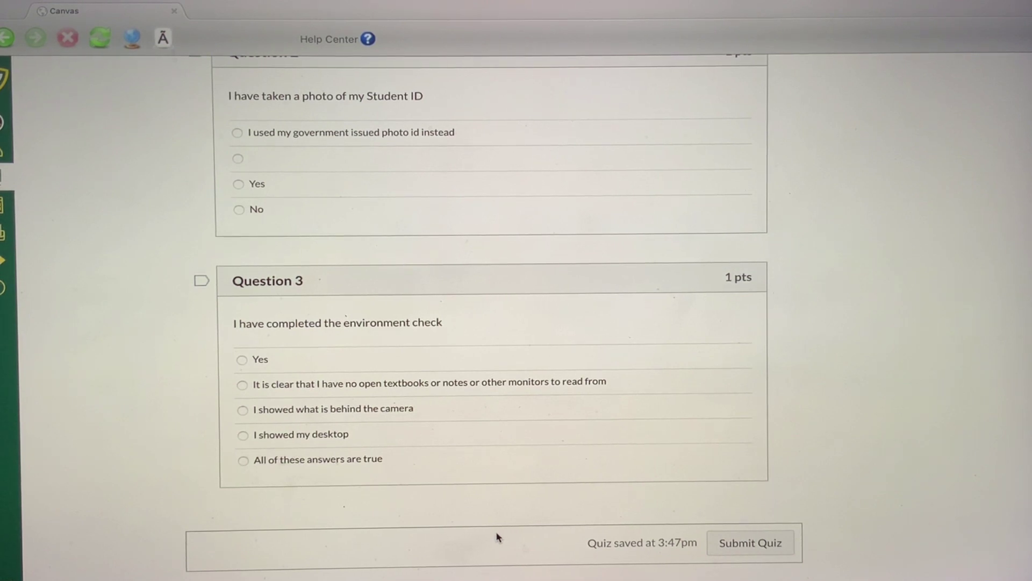
pyautogui.scroll(8, 498, 537)
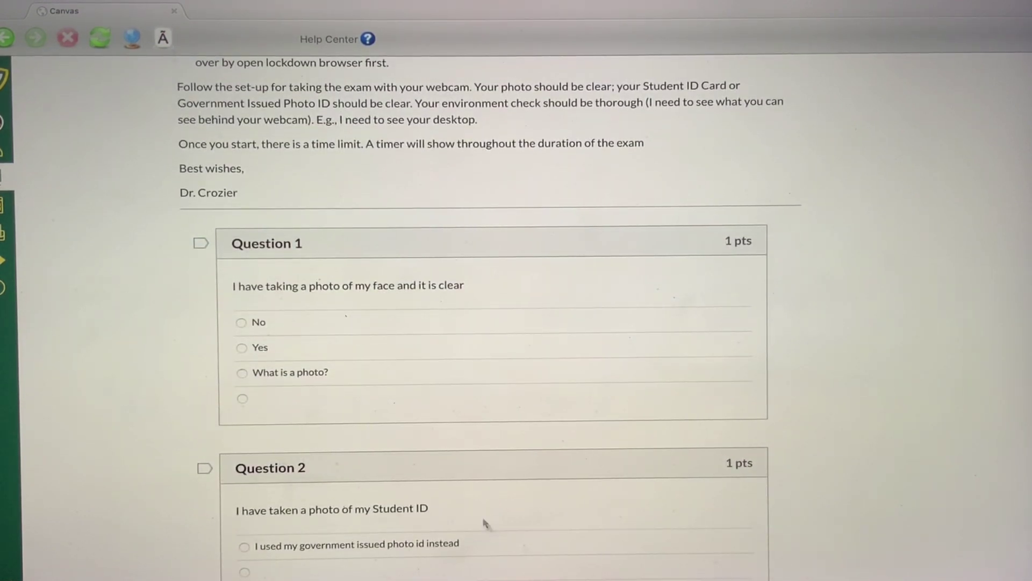
pyautogui.scroll(-2, 353, 307)
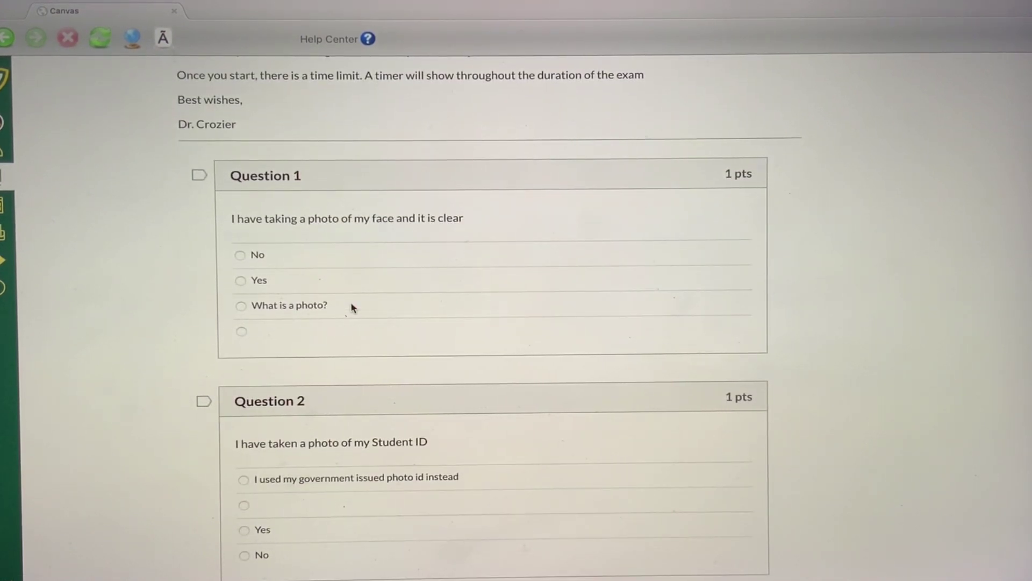
# - Mark Yes for Questions 1 and 2, 'All of these answers are true' for Question 3, then submit
pyautogui.click(241, 283)
pyautogui.scroll(-3, 267, 382)
pyautogui.scroll(-2, 267, 382)
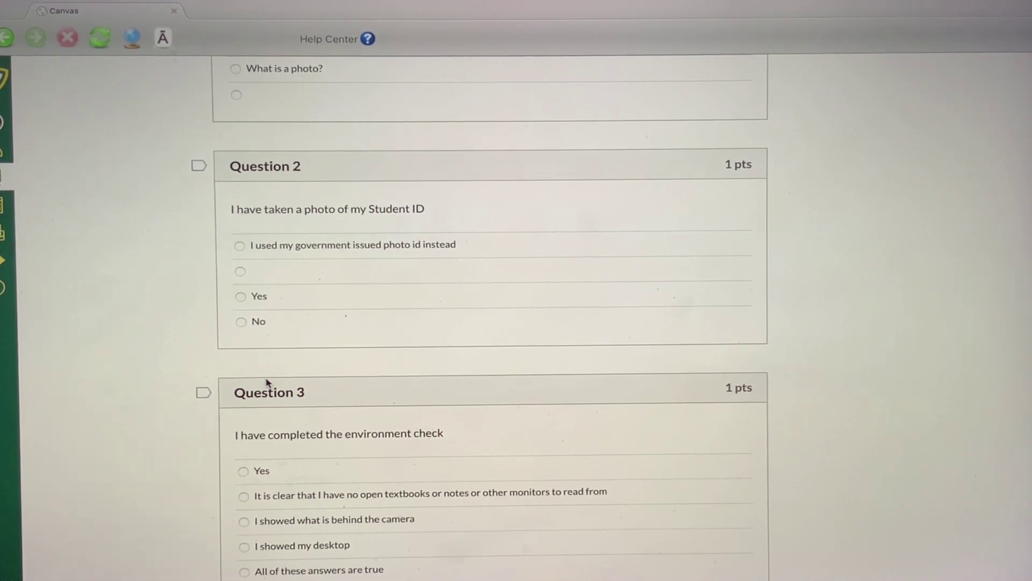
pyautogui.click(241, 297)
pyautogui.scroll(-2, 241, 302)
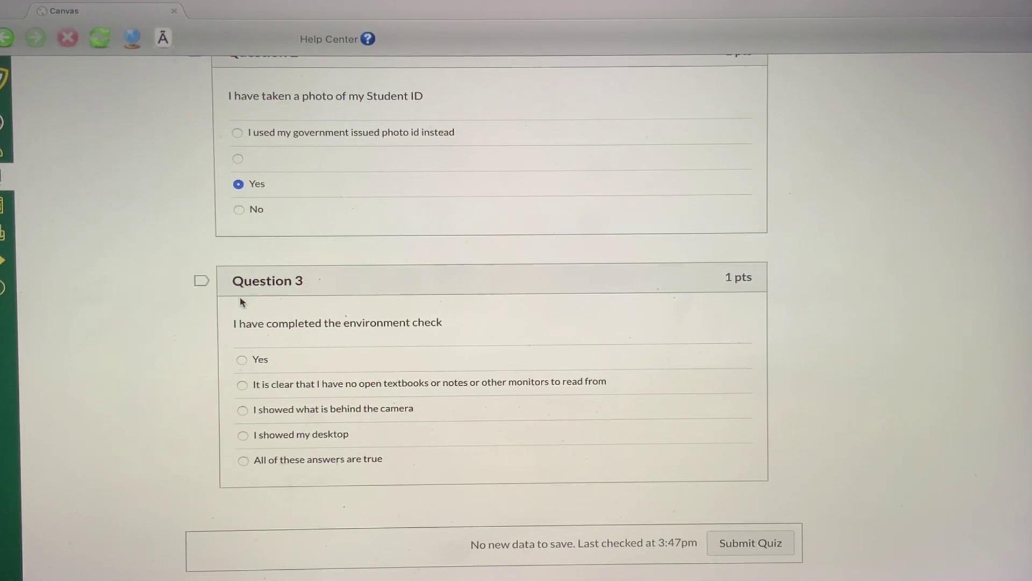
pyautogui.click(243, 459)
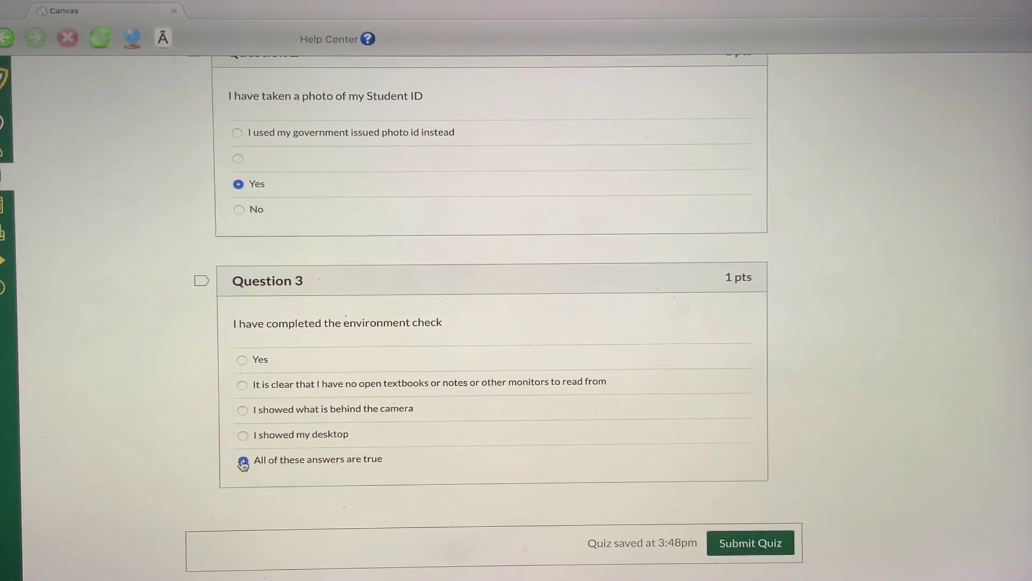
pyautogui.click(744, 542)
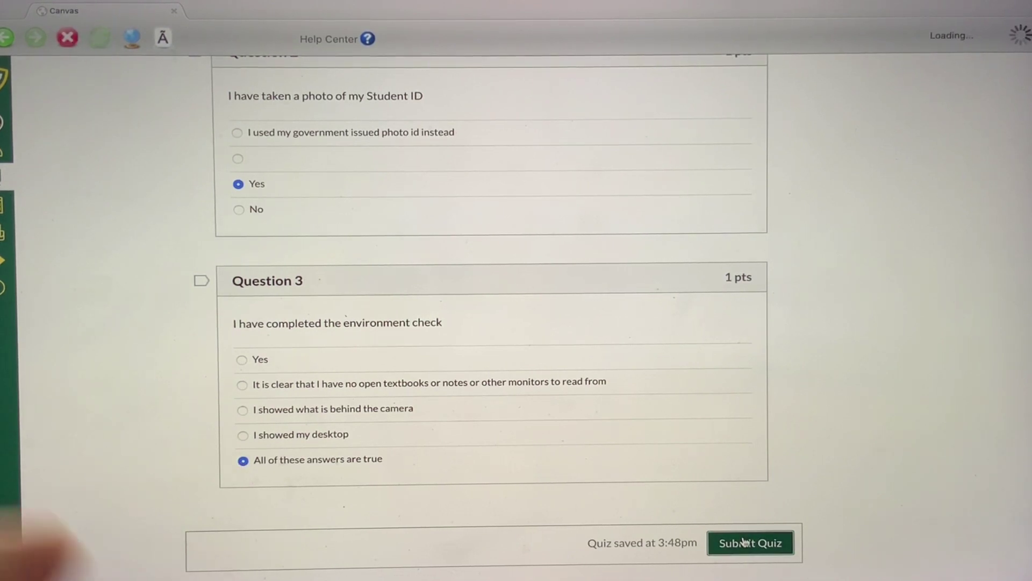